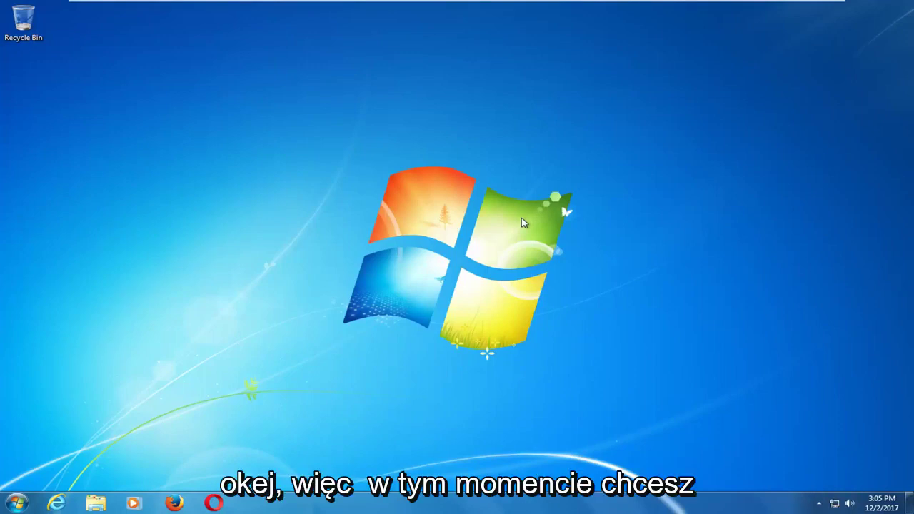
Search 'device manager' from the Start menu and open the Device Manager result
key("super")
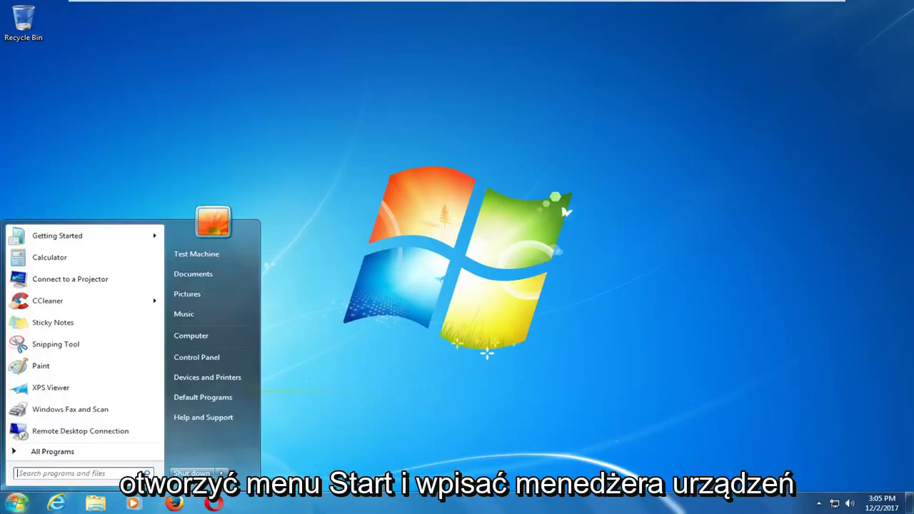
type("device manager")
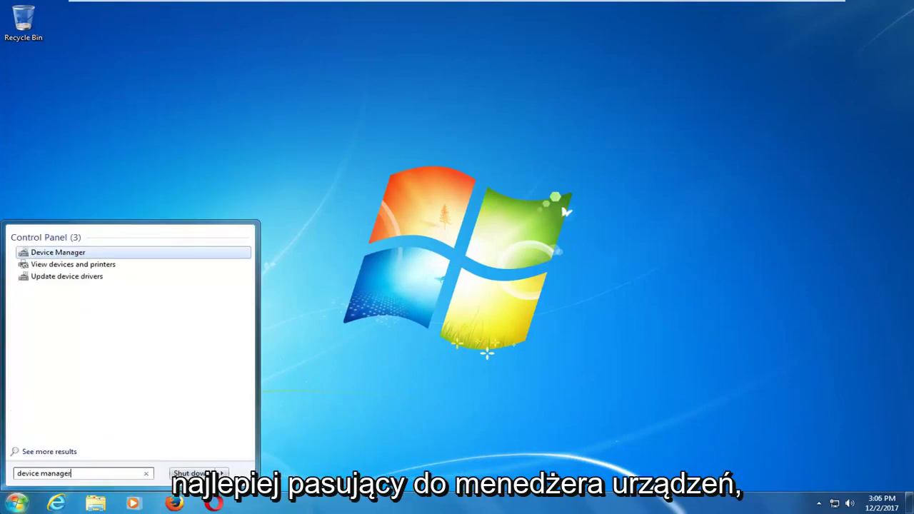
right_click(65, 256)
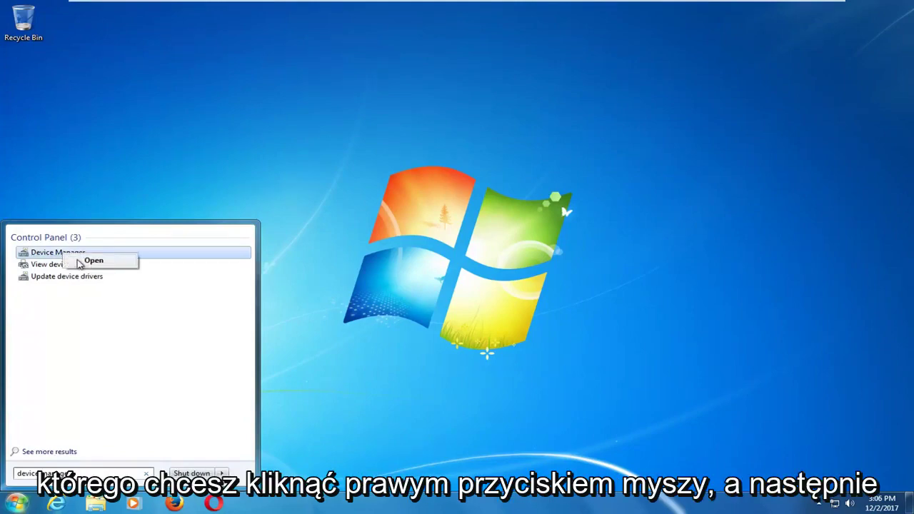
left_click(79, 260)
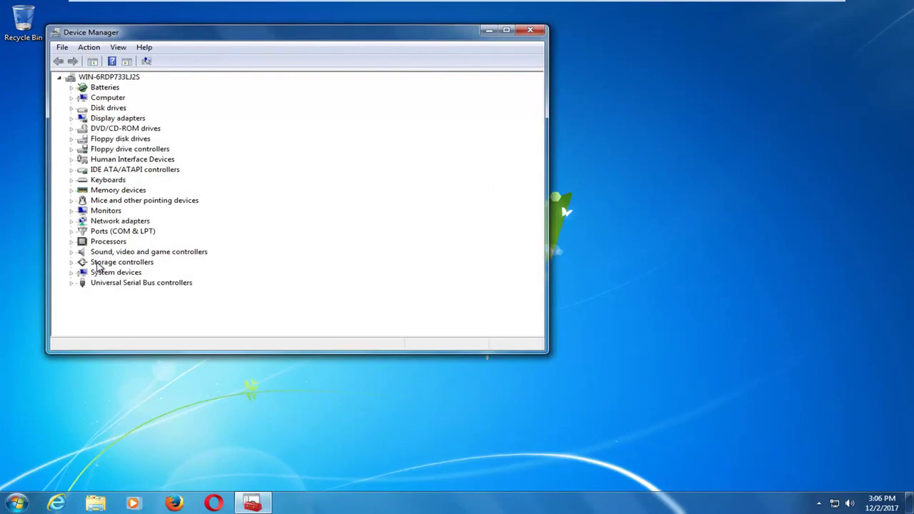
Center the Device Manager window, expand Disk drives and select the VMware Virtual S SCSI Disk Device
left_click_drag(309, 37, 430, 57)
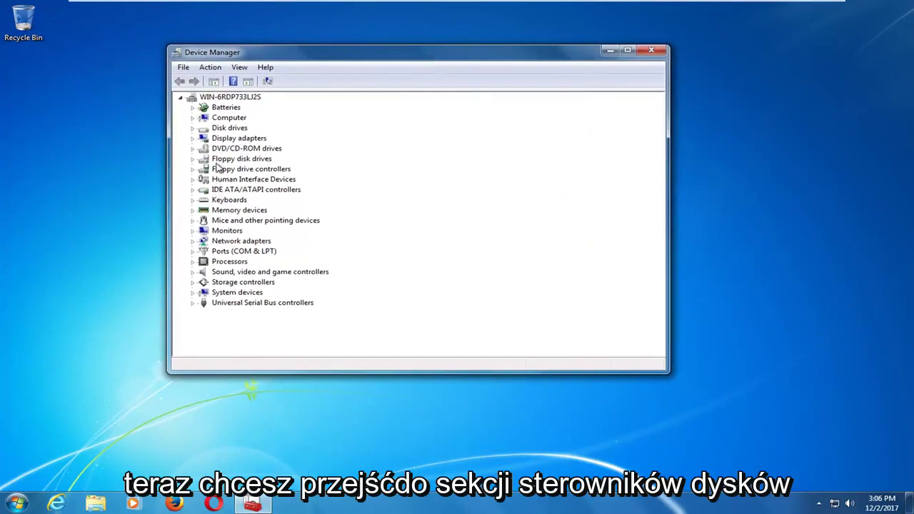
left_click(239, 129)
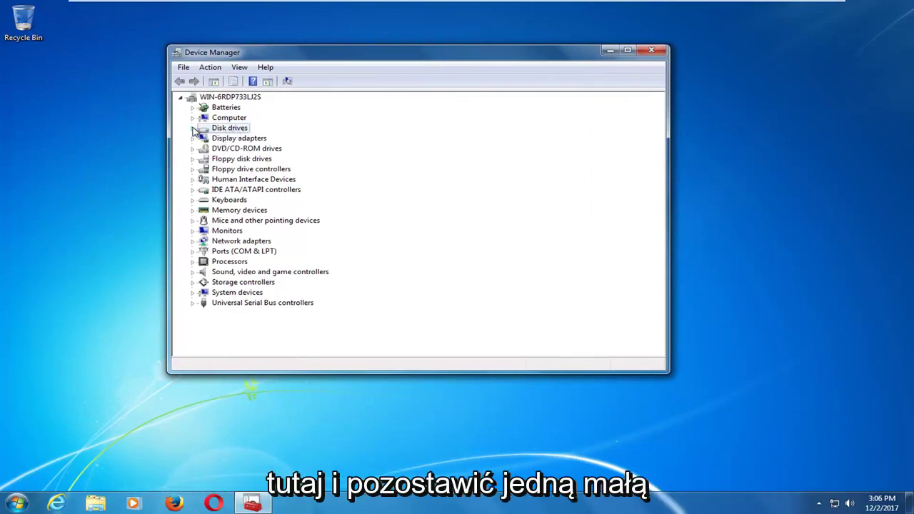
left_click(192, 129)
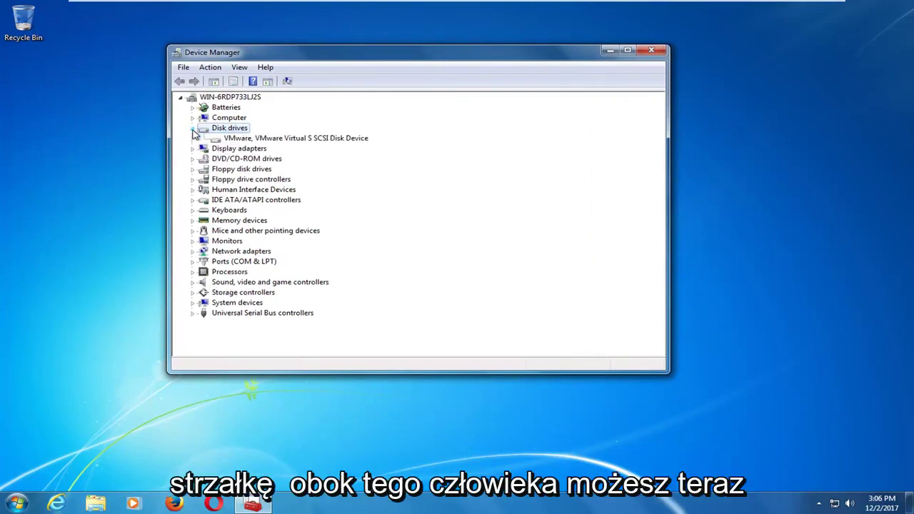
left_click(239, 139)
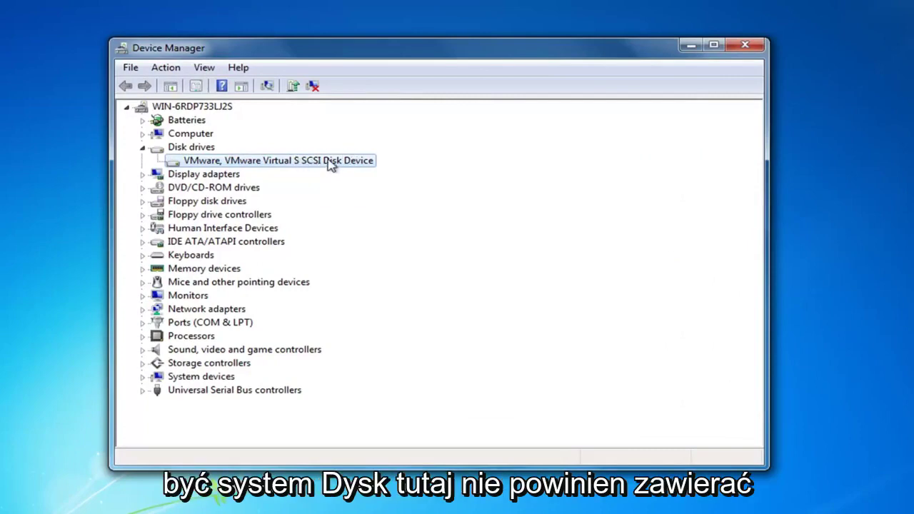
Set the VMware disk's removal policy to Quick removal, skip the restart, and close Device Manager
right_click(292, 165)
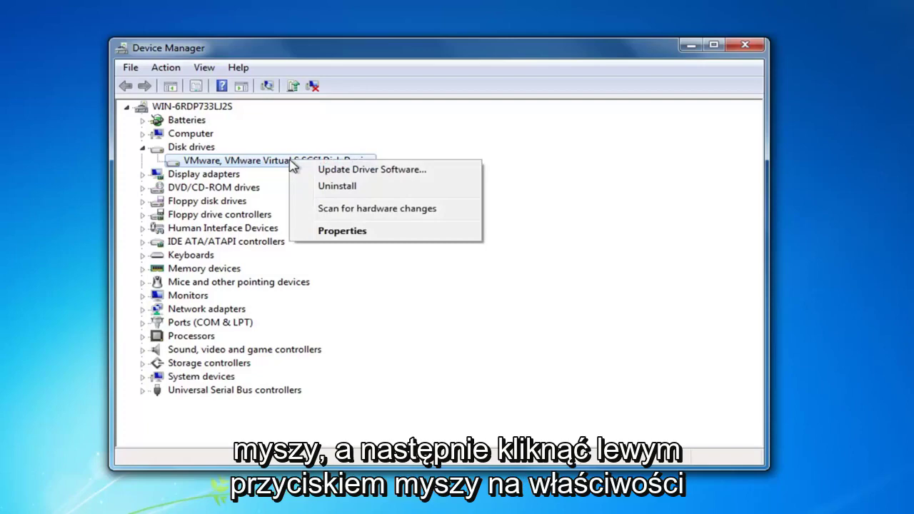
left_click(325, 230)
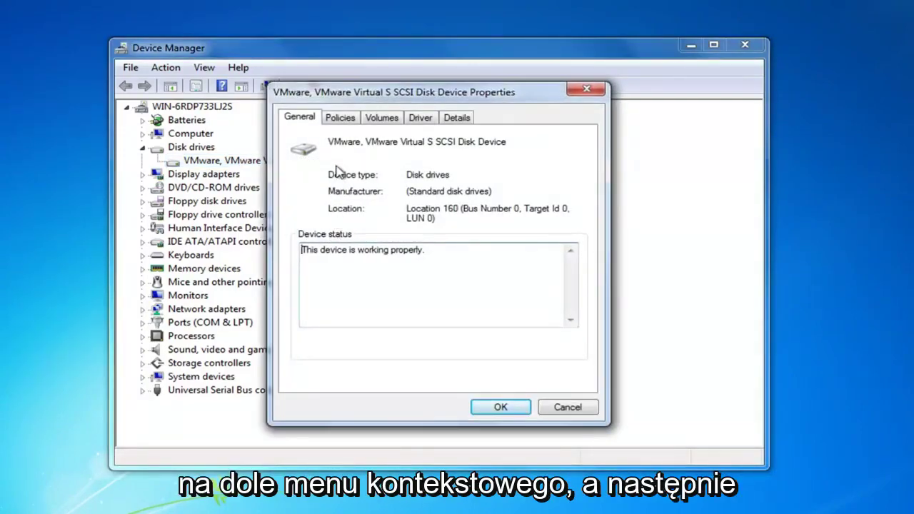
left_click(341, 121)
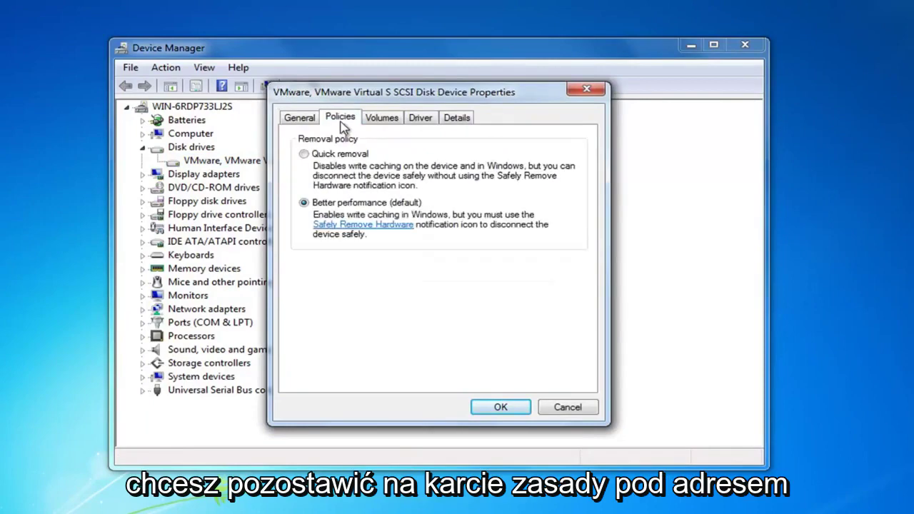
left_click(305, 161)
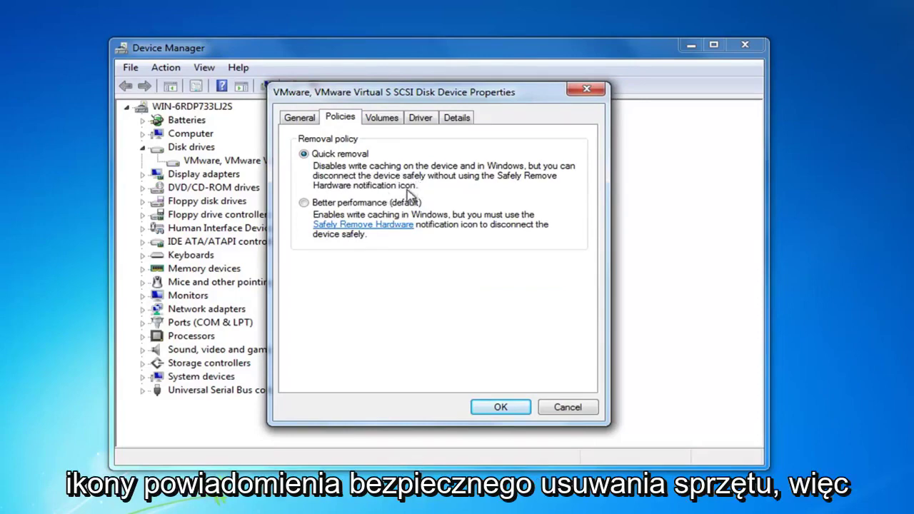
left_click(506, 408)
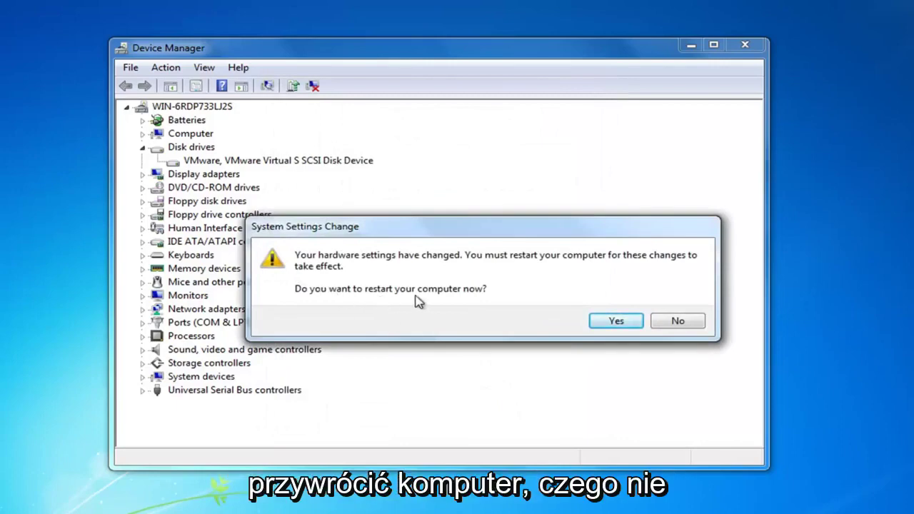
left_click(684, 326)
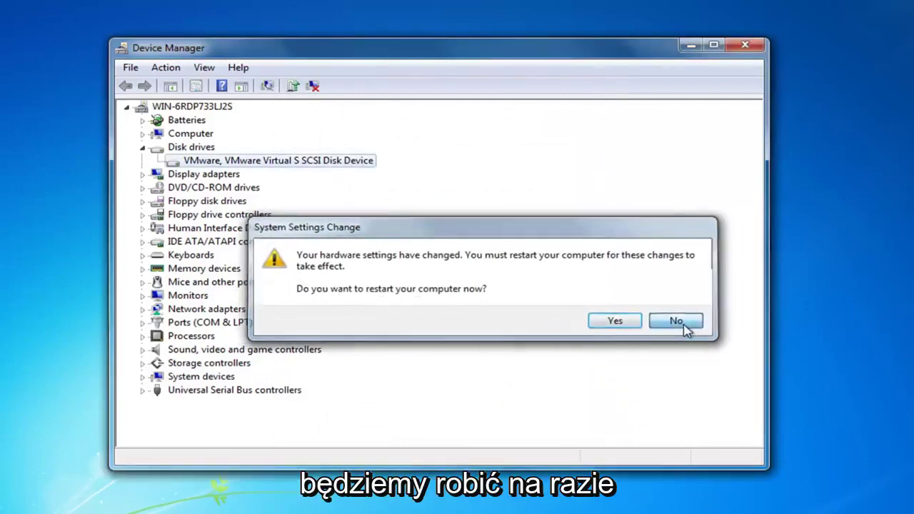
left_click(744, 45)
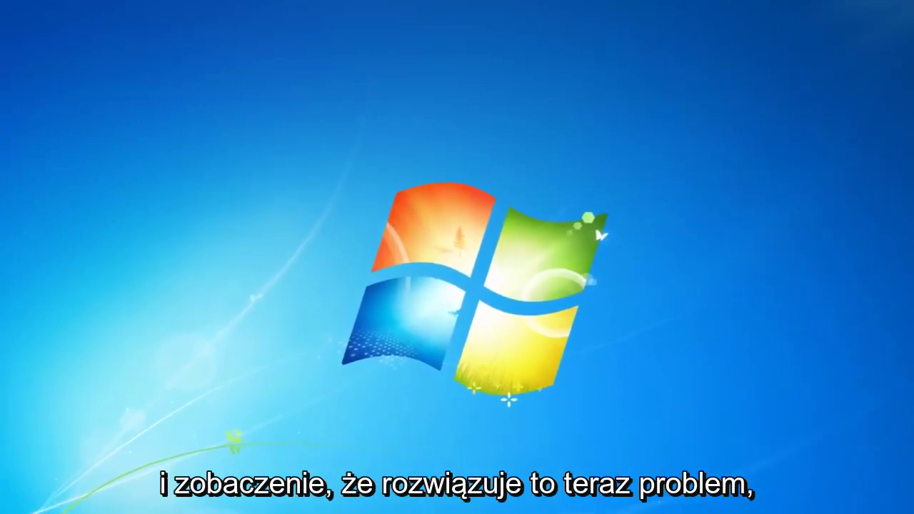
Close the leftover Interactive services detection window from its taskbar button
right_click(236, 398)
key("Escape")
right_click(245, 513)
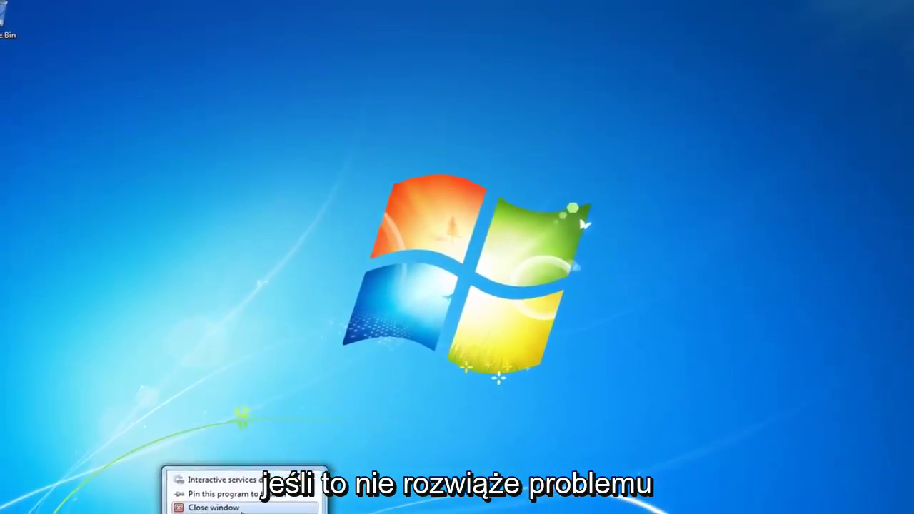
left_click(241, 509)
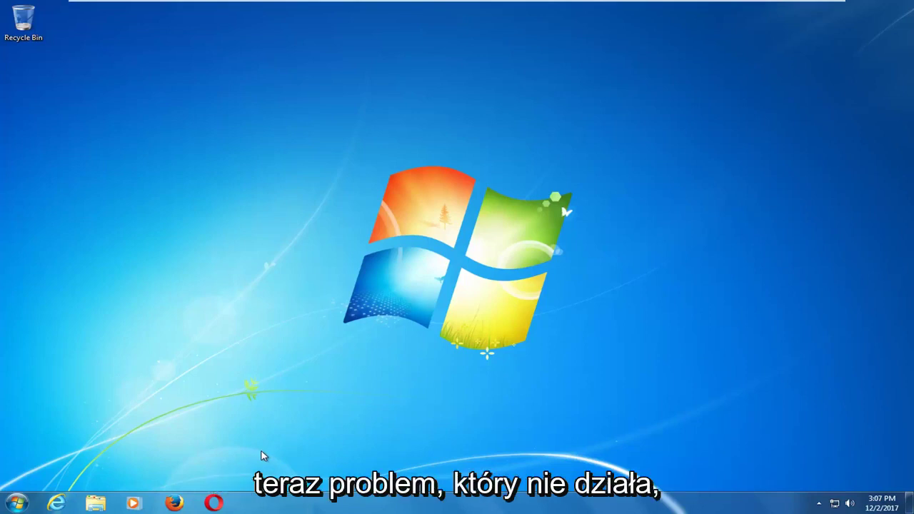
Open Computer from the Start search and check Local Disk (C:): 9.70 GB free of 24.9 GB
left_click(14, 504)
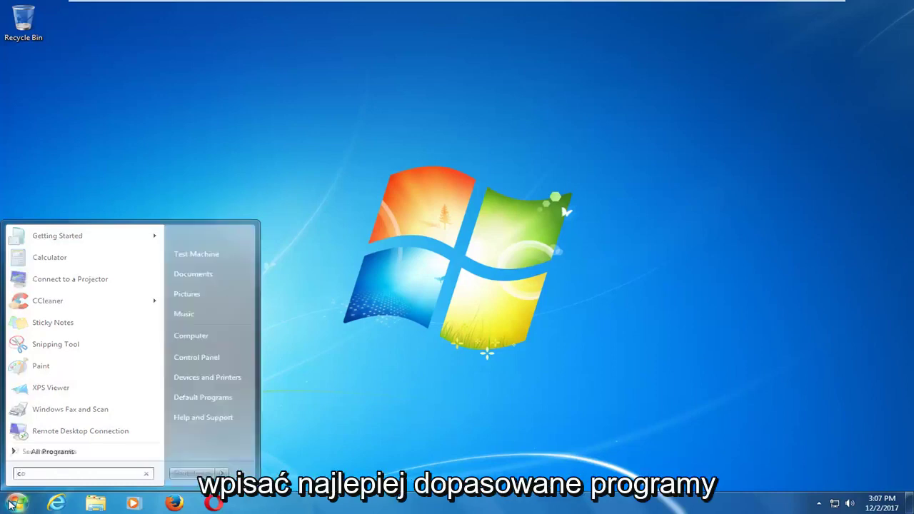
type("computer")
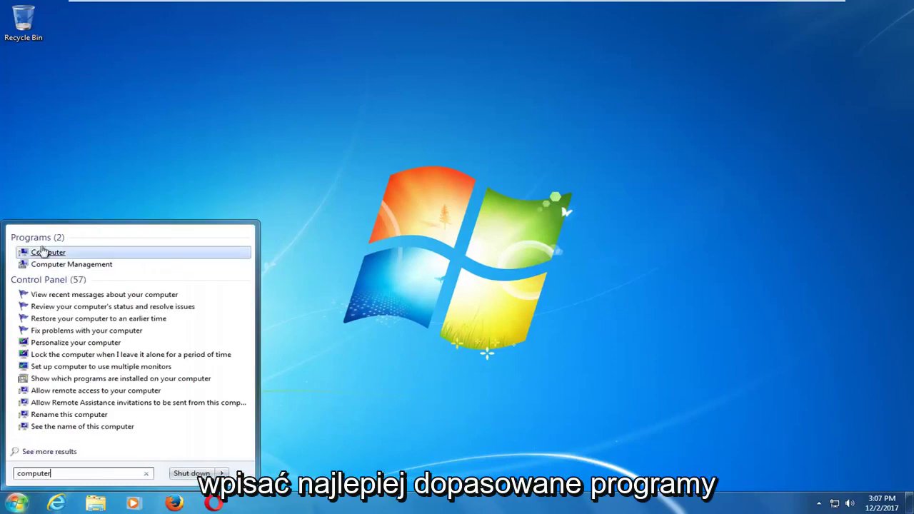
left_click(37, 254)
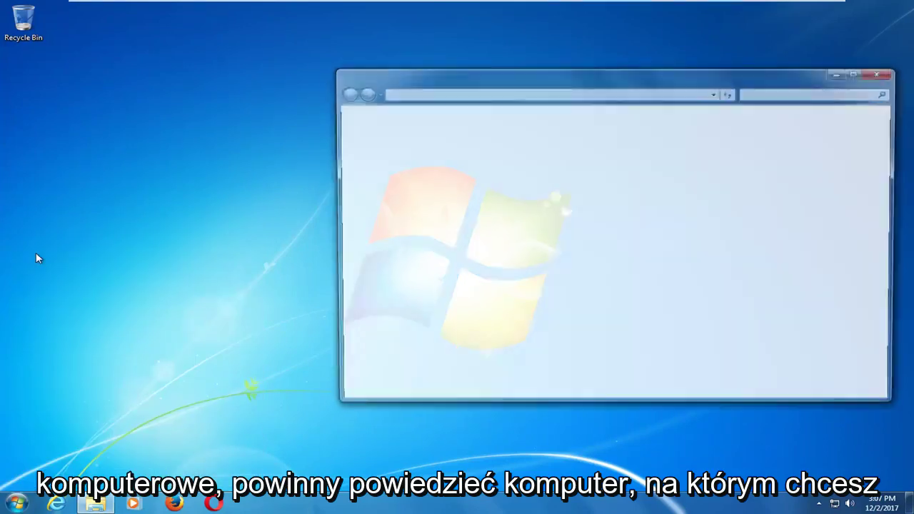
left_click_drag(580, 81, 469, 107)
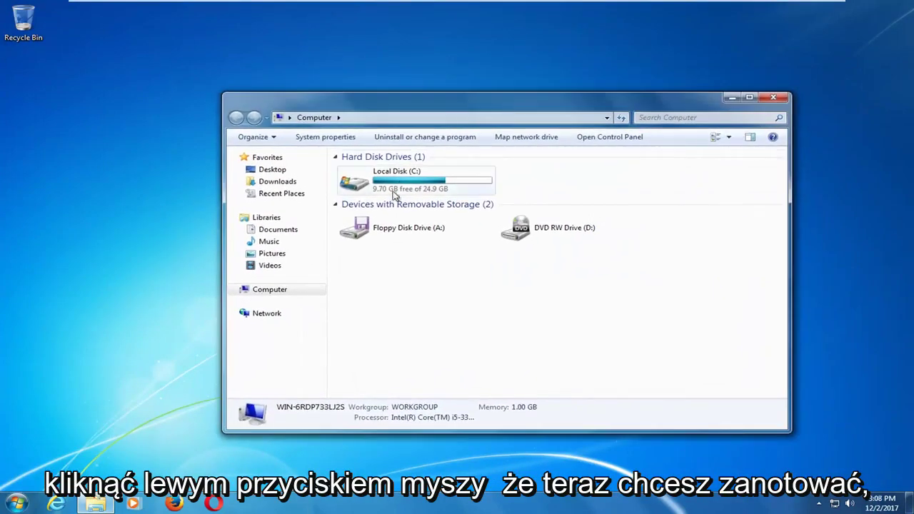
mouse_move(362, 191)
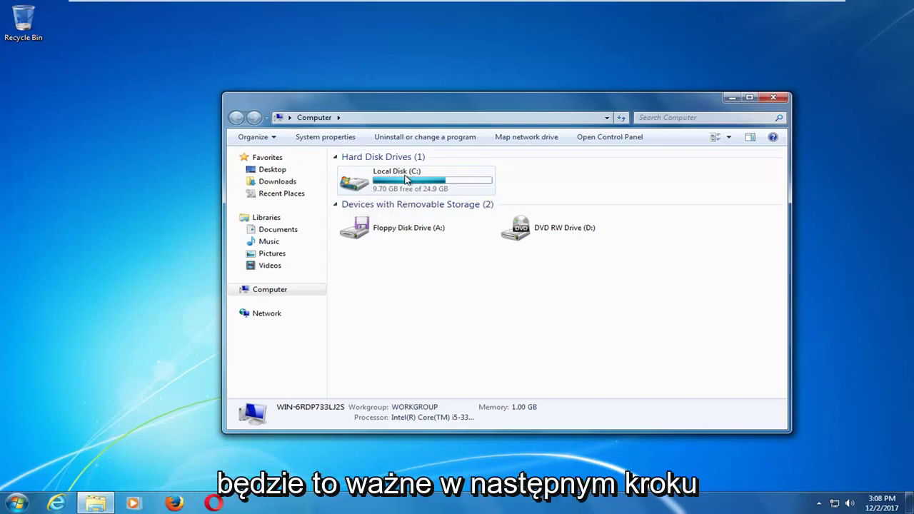
Close the Computer window and launch cmd as administrator, approving the UAC prompt
left_click(772, 101)
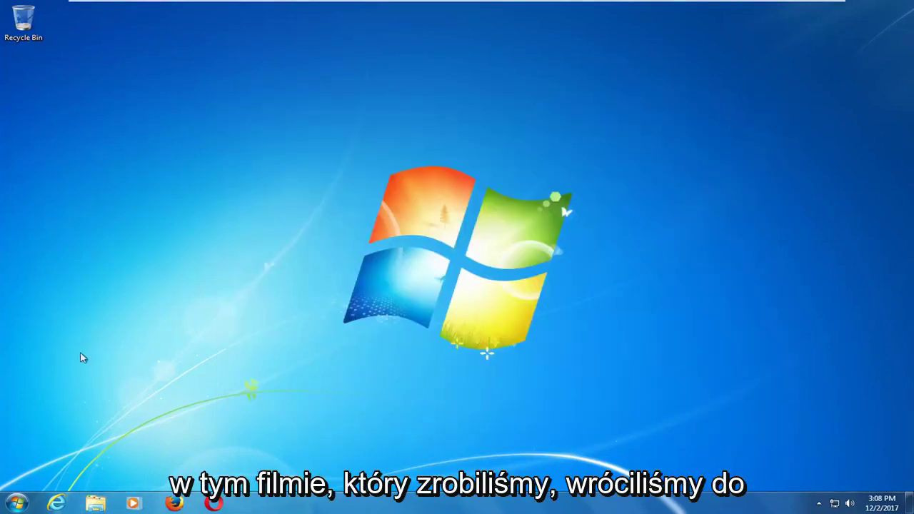
left_click(16, 503)
type("cmd")
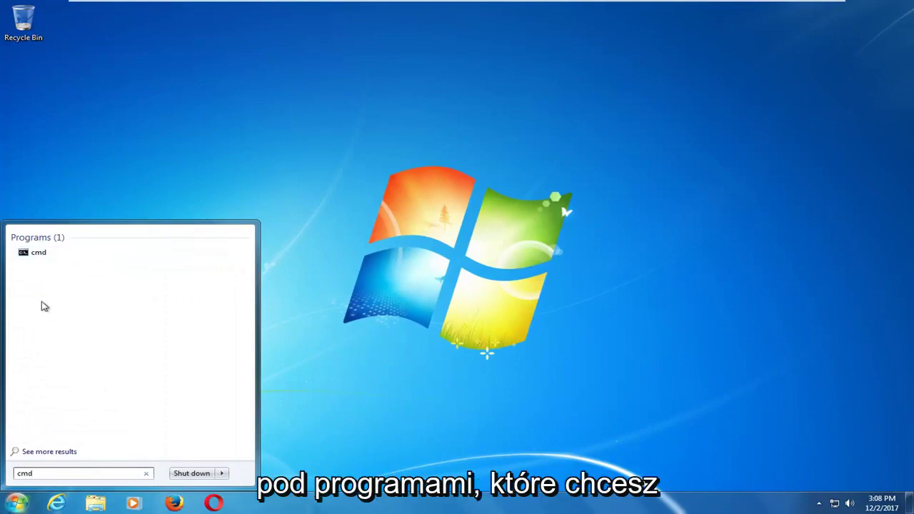
right_click(36, 256)
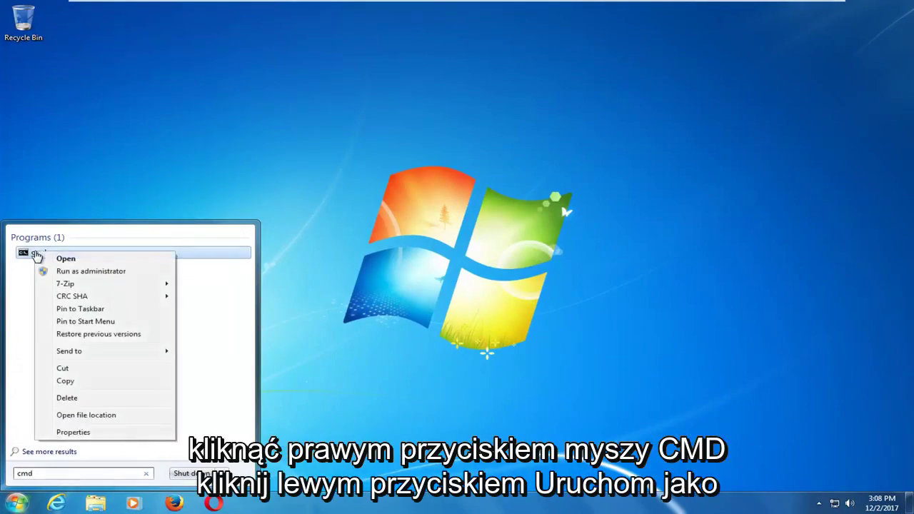
left_click(55, 271)
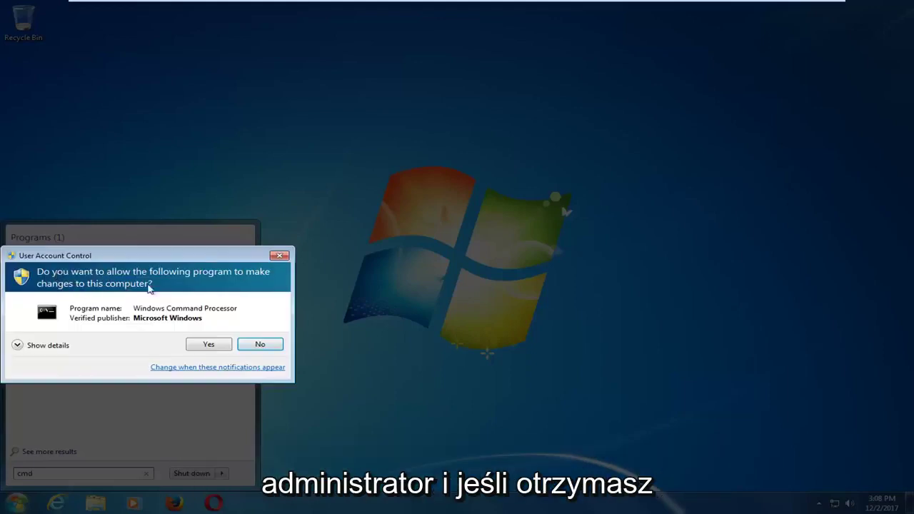
left_click(208, 345)
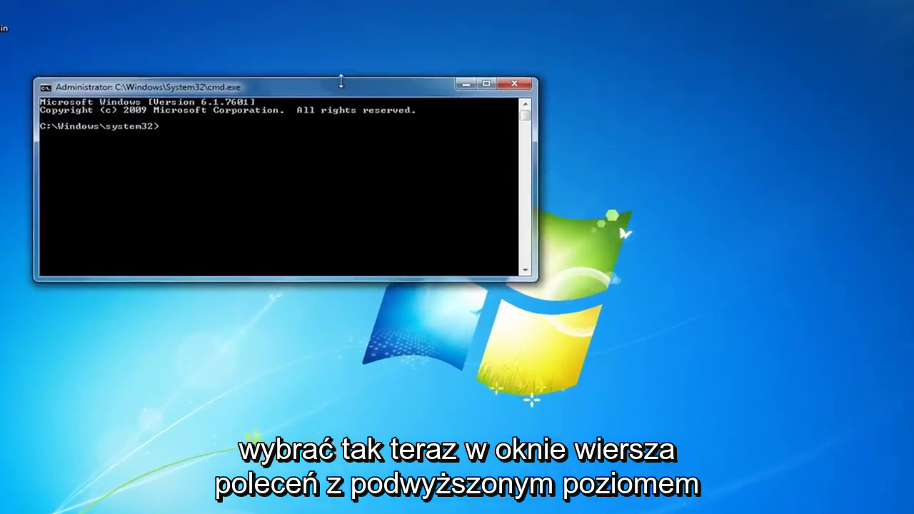
Run chkdsk C: /f and answer y to schedule the C: drive check at next restart
left_click_drag(510, 56, 509, 38)
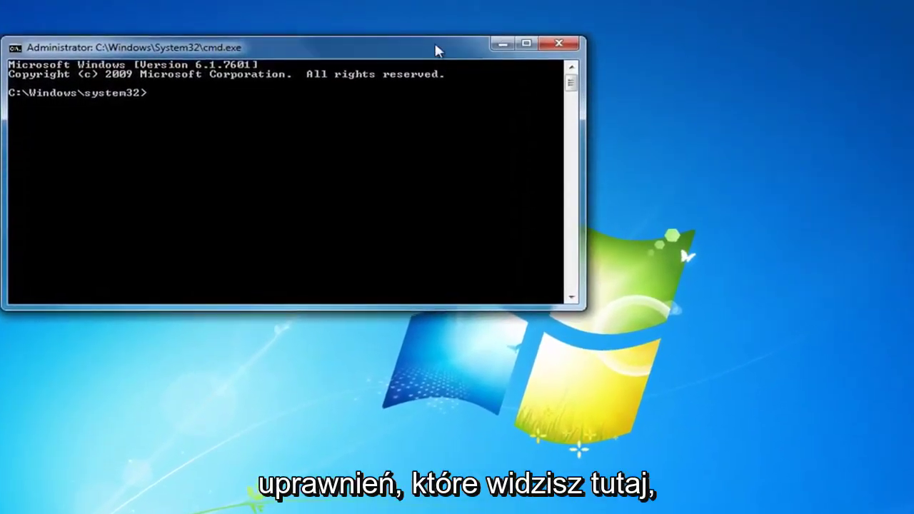
left_click_drag(435, 43, 569, 104)
type("chkds")
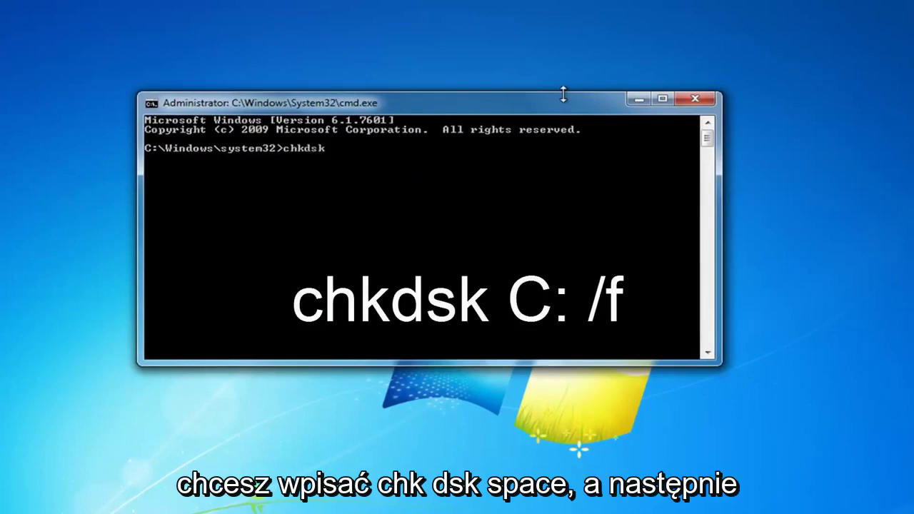
type("k")
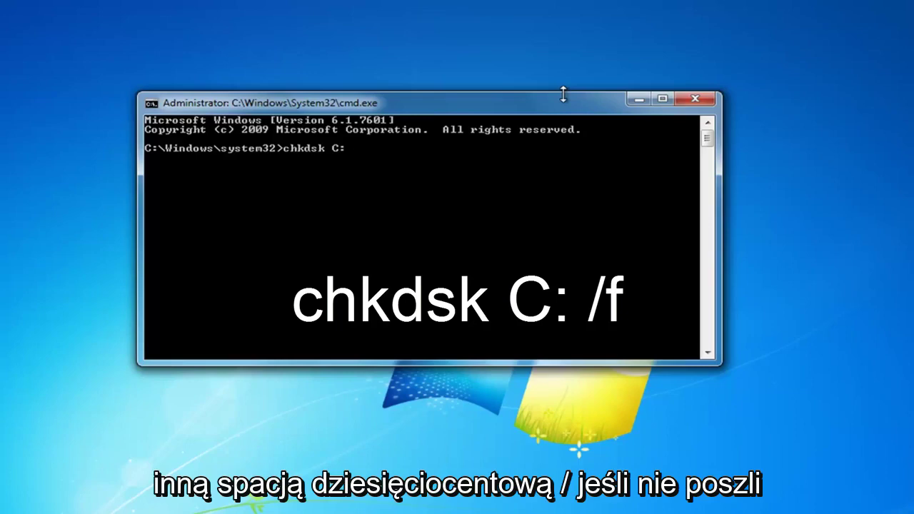
type("/f")
key("Return")
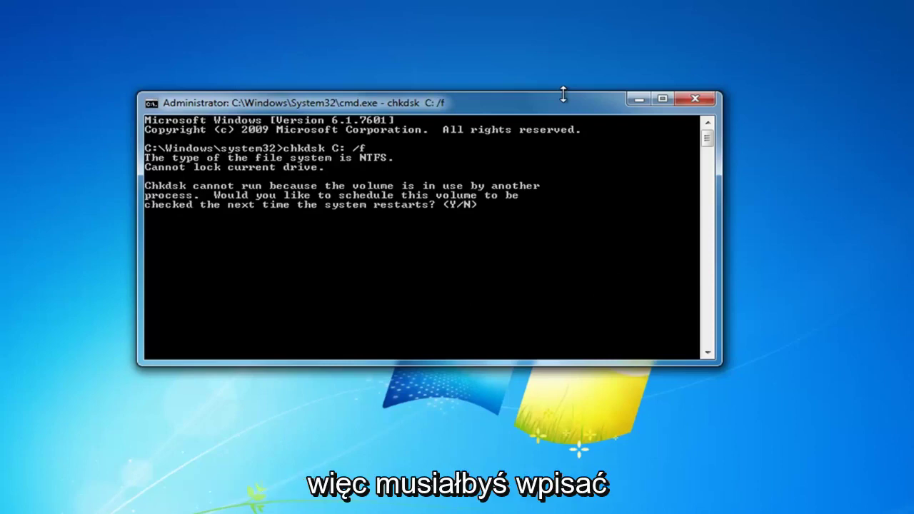
type("y")
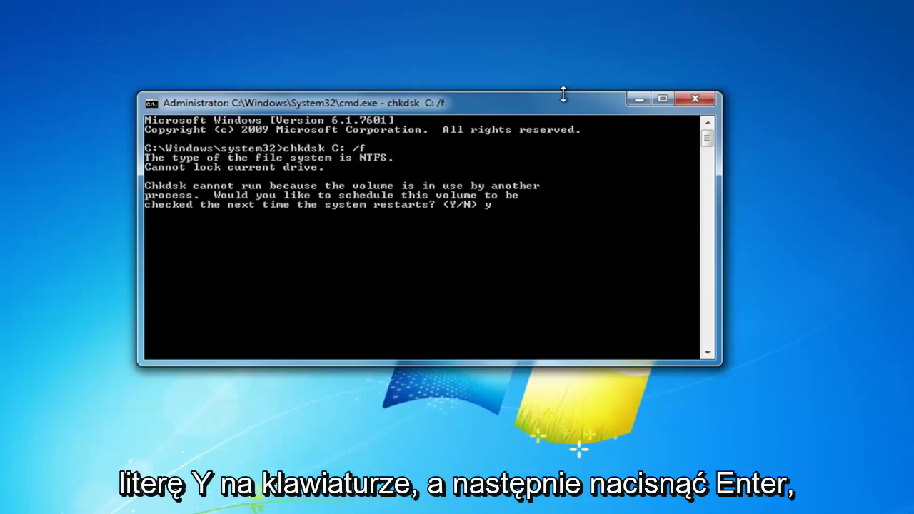
key("Return")
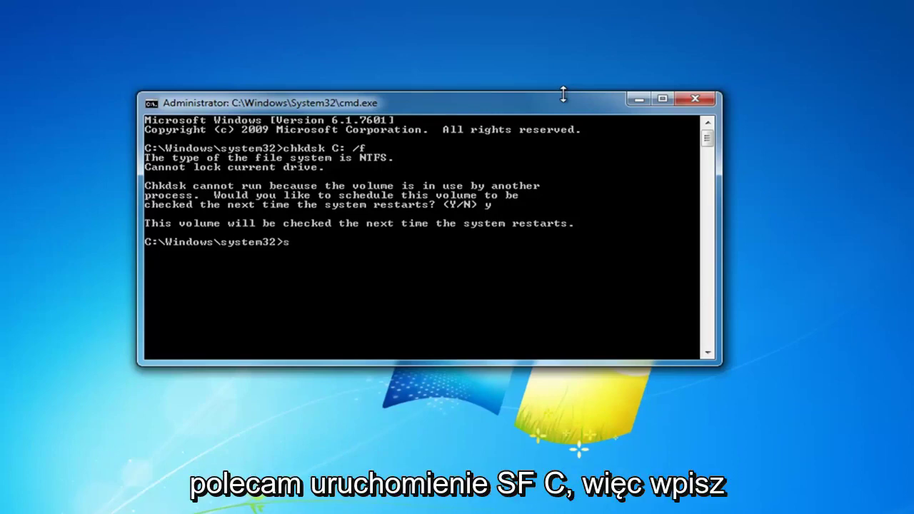
Enter sfc /scannow at the elevated prompt to begin the system file scan
type("fc")
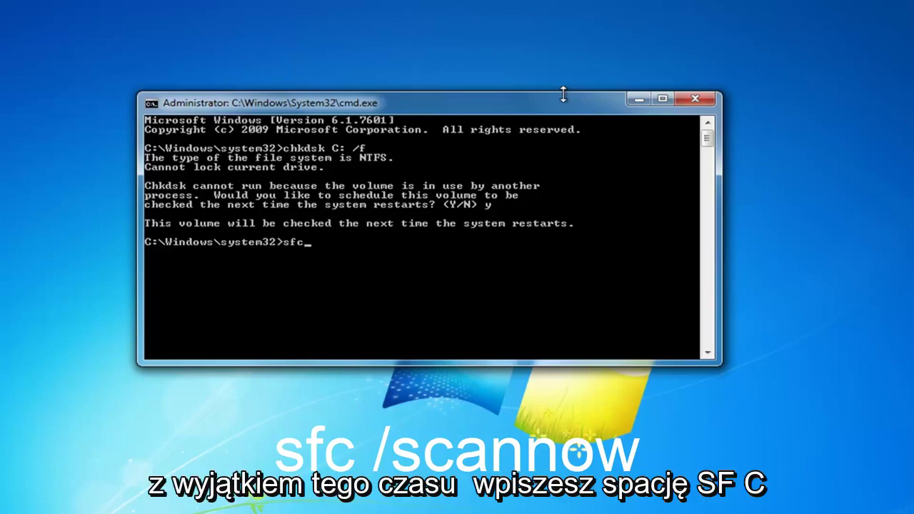
type("/scan")
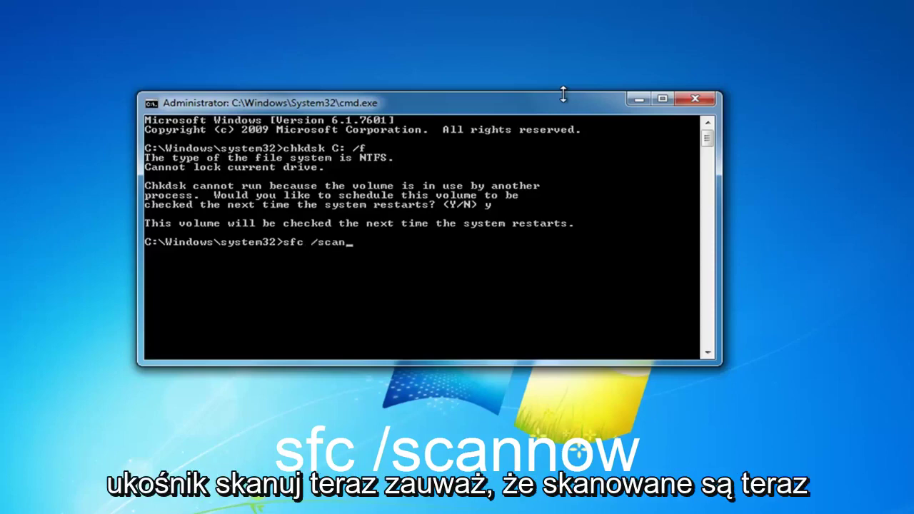
type("now")
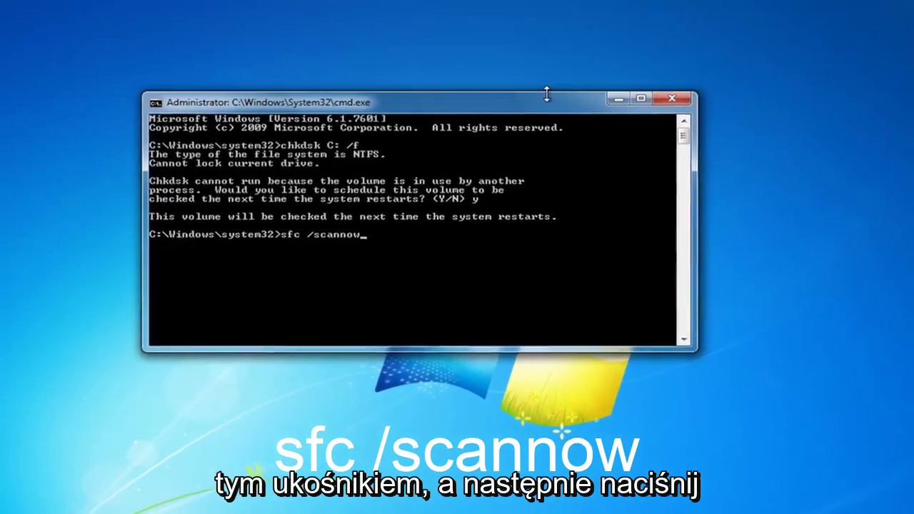
key("Return")
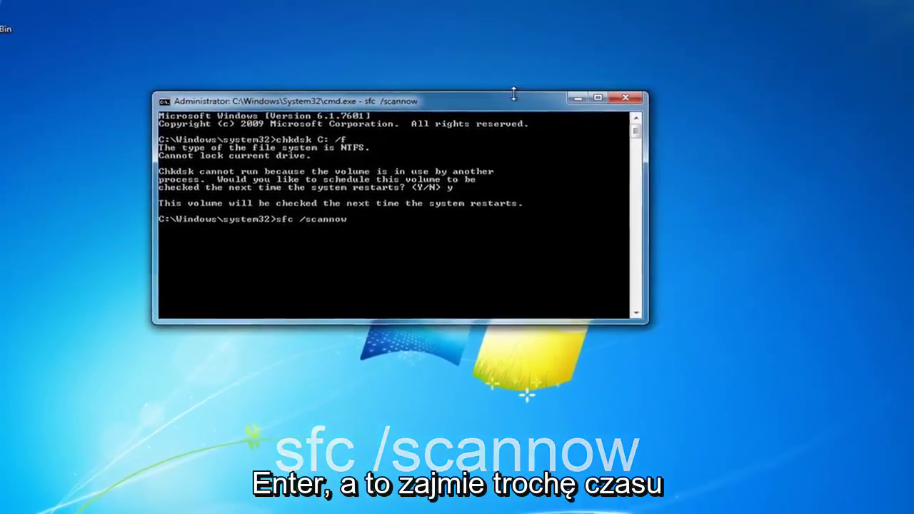